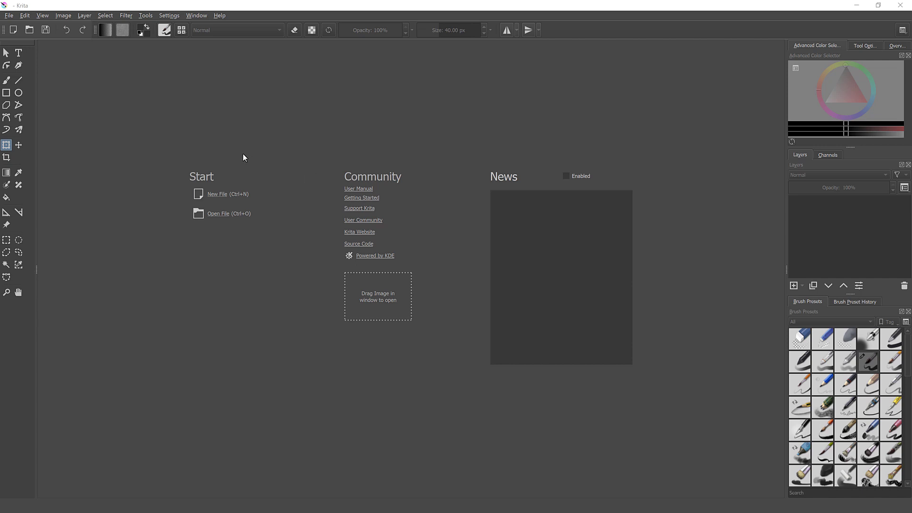
# Create a new blank 1920 × 1080 px document from the start screen
pyautogui.click(213, 195)
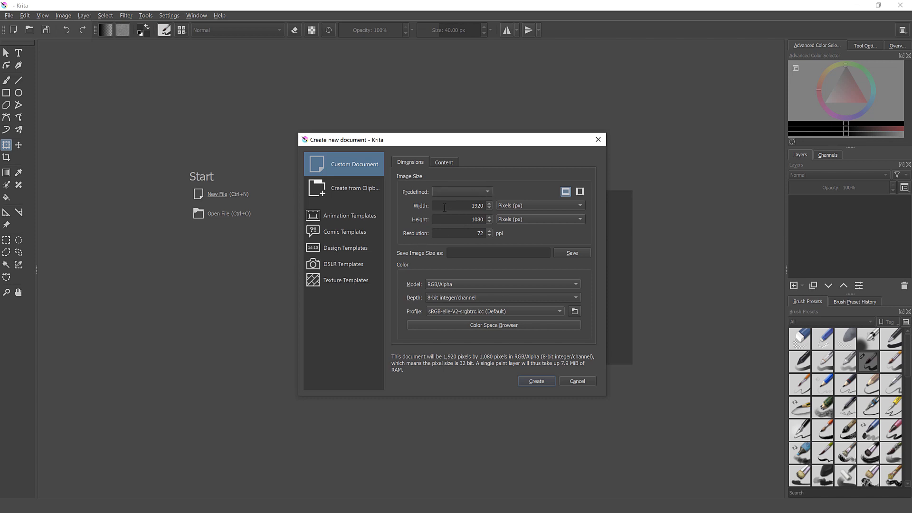
pyautogui.click(530, 380)
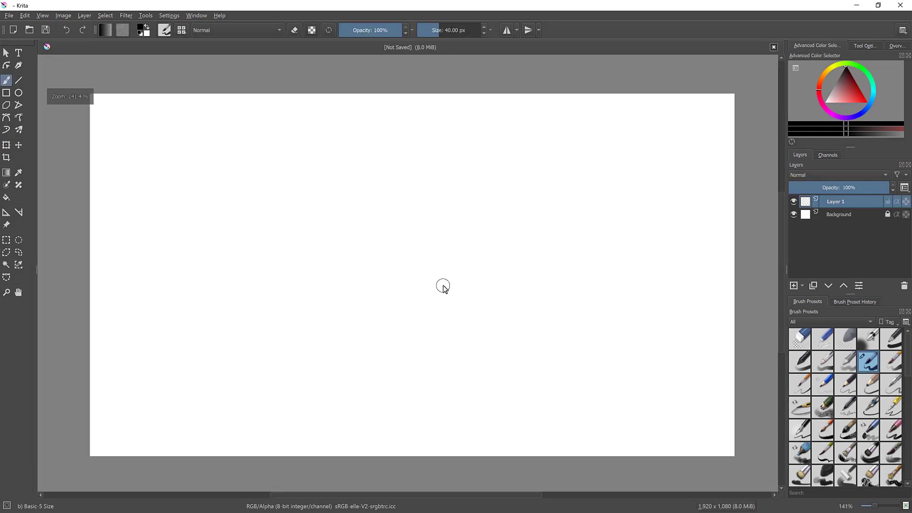
# Switch Krita to the Animation workspace from Window > Workspace
pyautogui.click(197, 16)
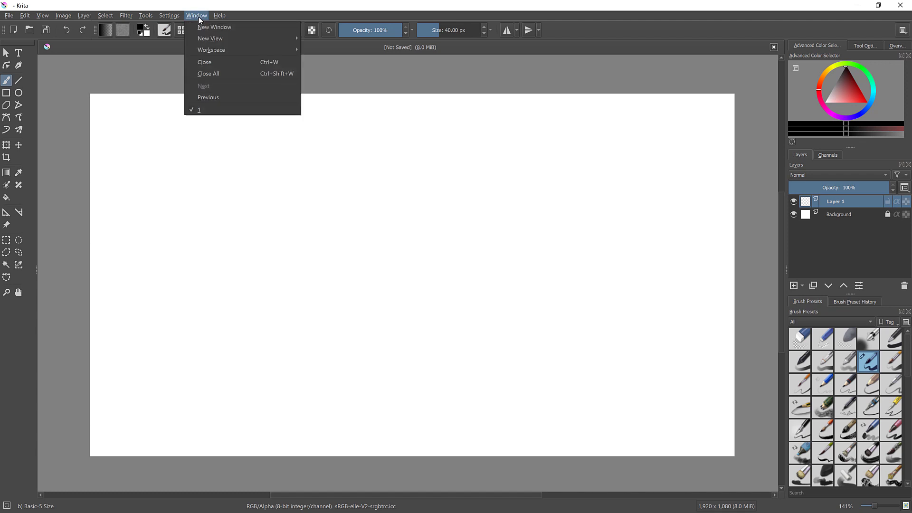
pyautogui.moveTo(241, 50)
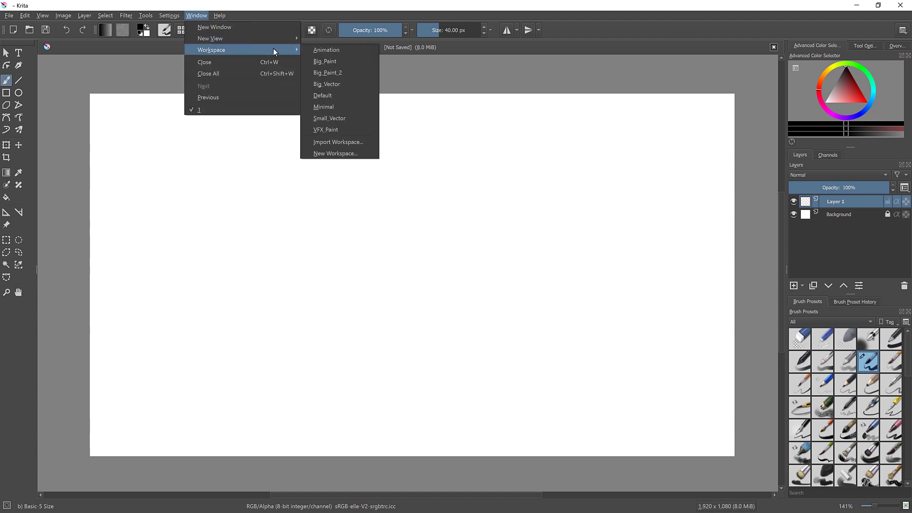
pyautogui.click(359, 50)
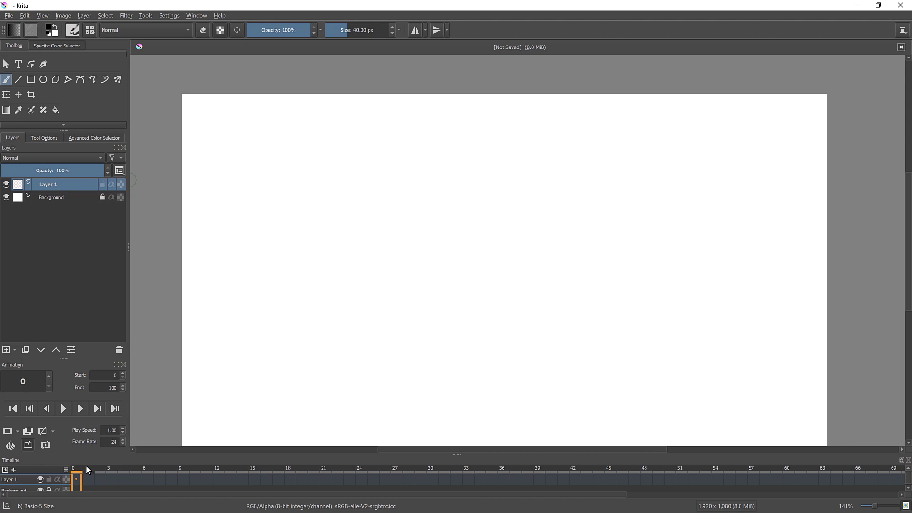
# Enlarge the timeline panel so the Layer 1 and Background rows show
pyautogui.moveTo(147, 452)
pyautogui.mouseDown()
pyautogui.moveTo(149, 432)
pyautogui.moveTo(149, 444)
pyautogui.mouseUp()
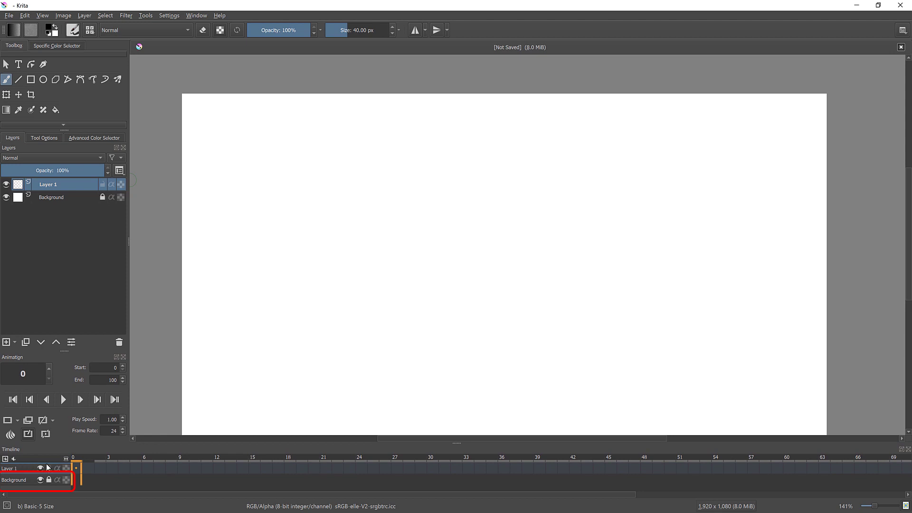
pyautogui.click(6, 459)
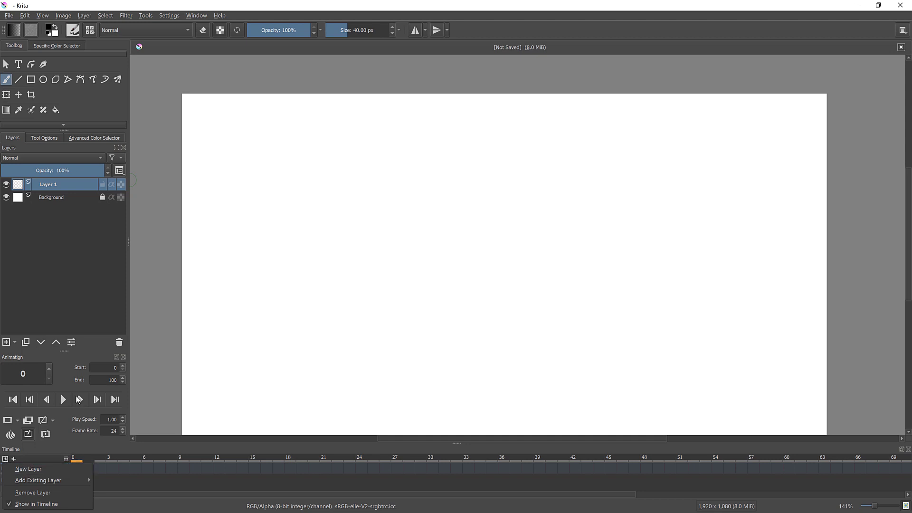
pyautogui.click(88, 352)
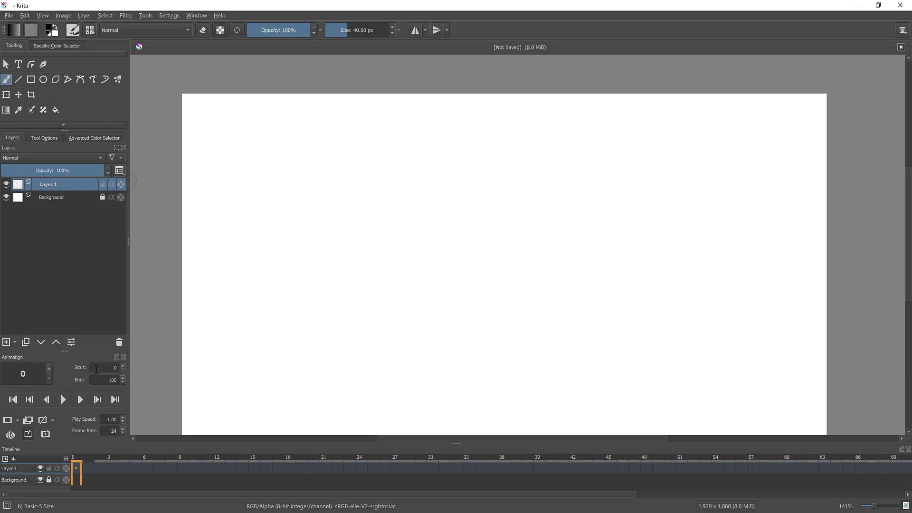
# Open ball bounce cycle.jpg and copy the whole sketch
pyautogui.click(9, 15)
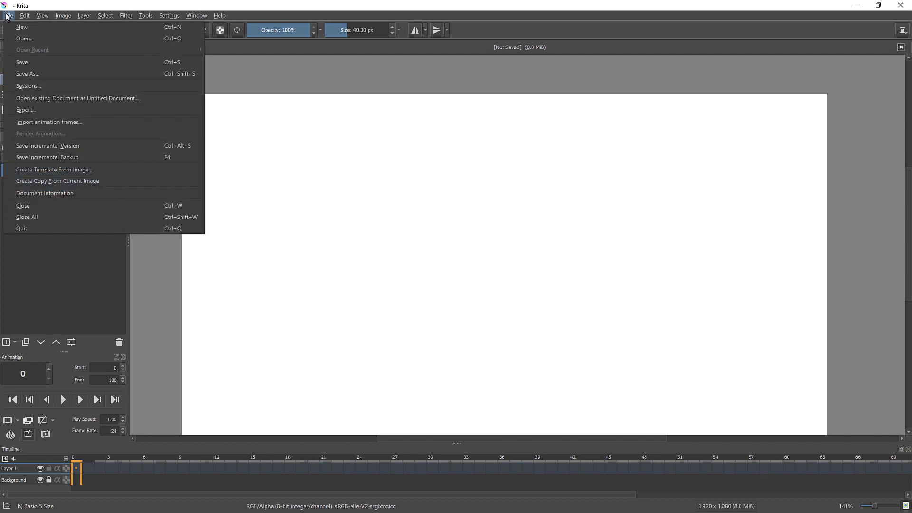
pyautogui.click(18, 38)
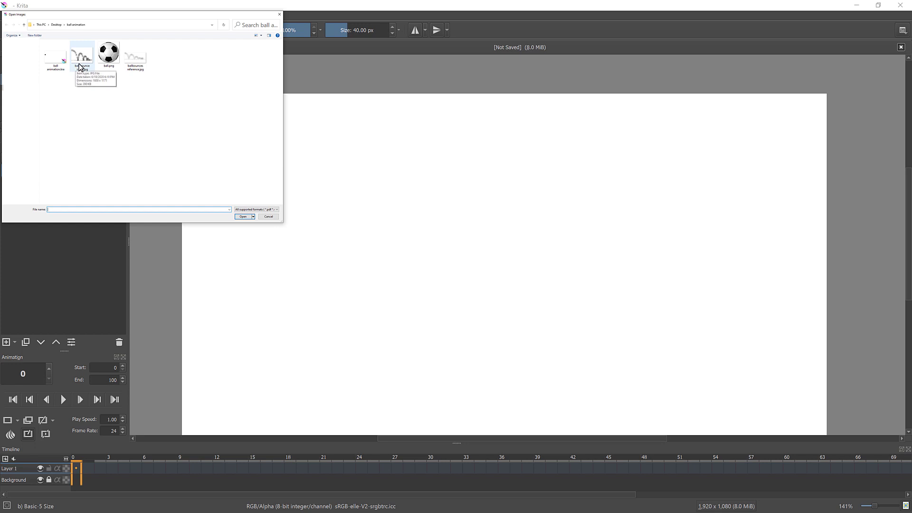
pyautogui.click(80, 65)
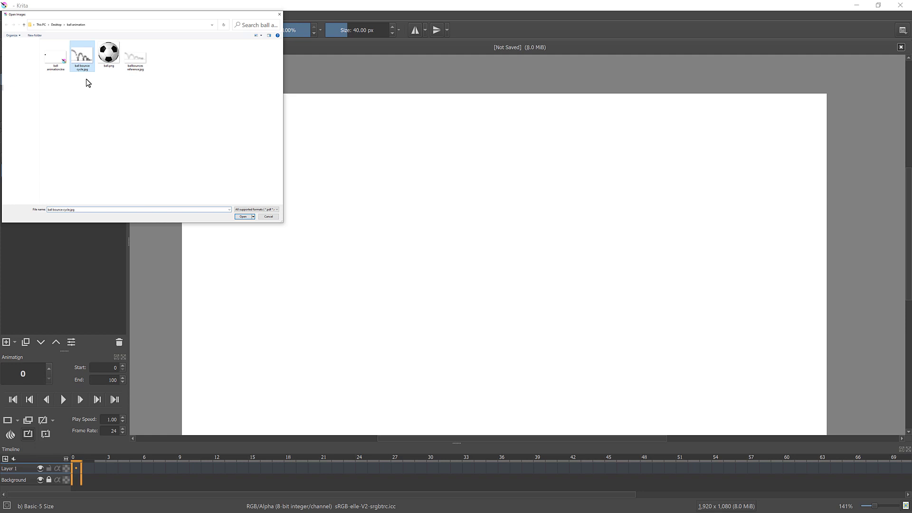
pyautogui.click(242, 217)
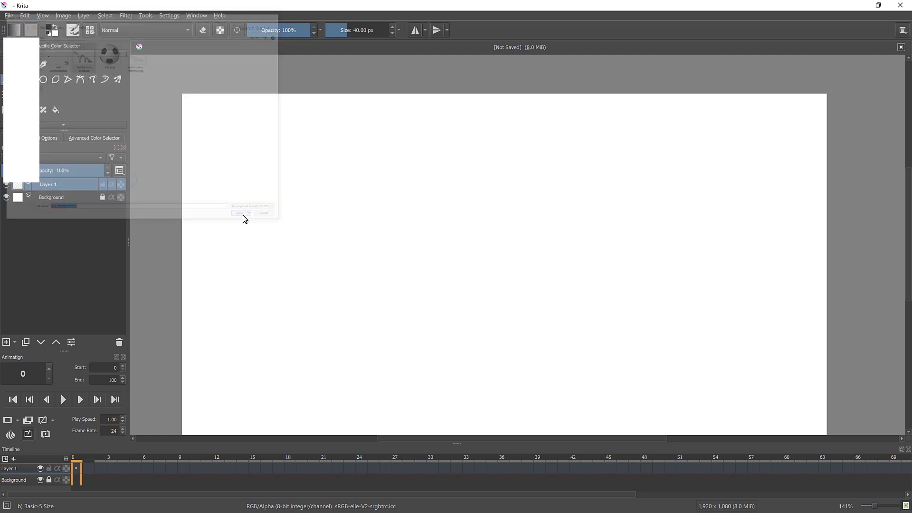
pyautogui.hotkey('ctrl', 'a')
pyautogui.hotkey('ctrl', 'c')
# Paste the sketch into the new document and scale it to fill the canvas
pyautogui.hotkey('ctrl', 'Tab')
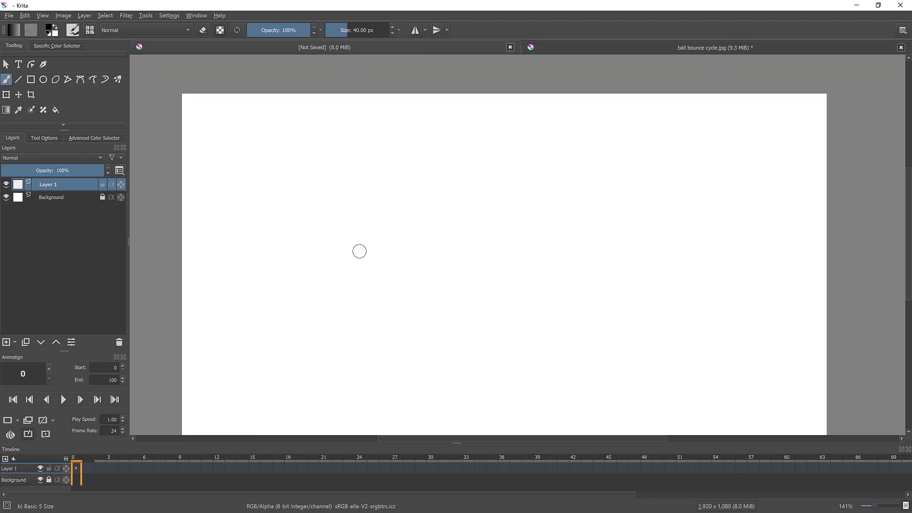
pyautogui.hotkey('ctrl', 'v')
pyautogui.press('1')
pyautogui.hotkey('ctrl', 't')
pyautogui.moveTo(620, 387); pyautogui.dragTo(655, 392)
pyautogui.press('Return')
# Lock the sketch layer, delete Layer 1, and add a new empty Layer 3
pyautogui.click(59, 468)
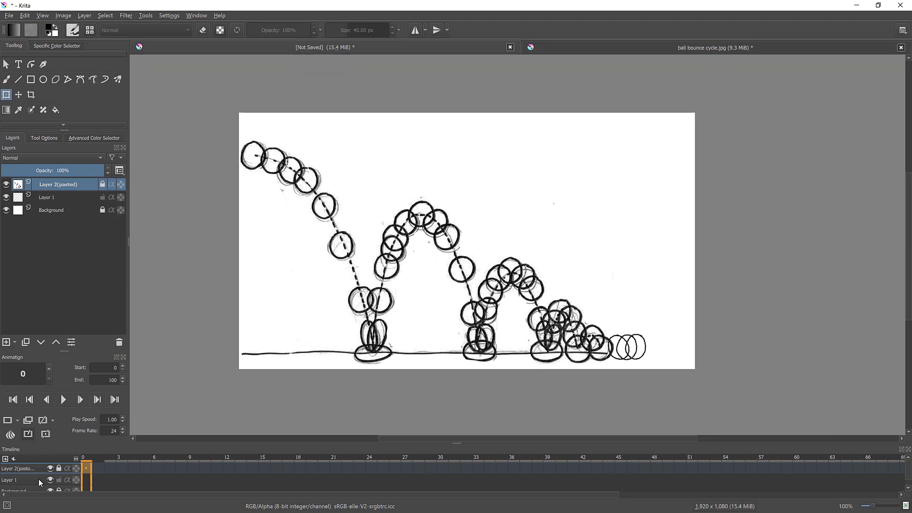
pyautogui.click(39, 479)
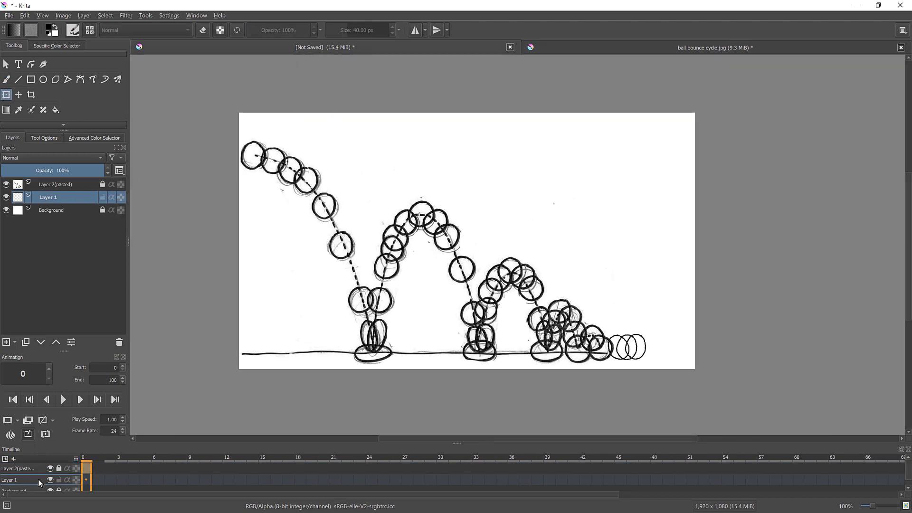
pyautogui.click(119, 343)
pyautogui.press('Insert')
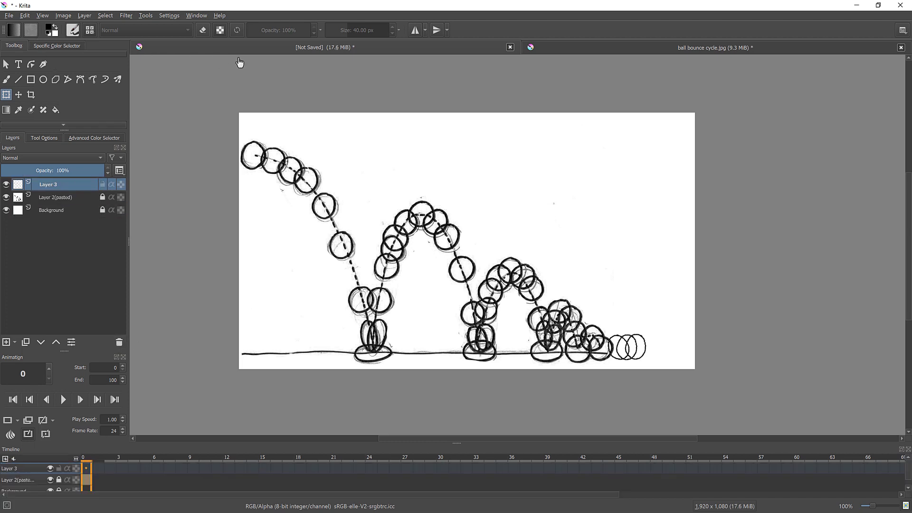
pyautogui.click(9, 15)
# Open ball.png and copy the whole soccer ball image
pyautogui.click(17, 34)
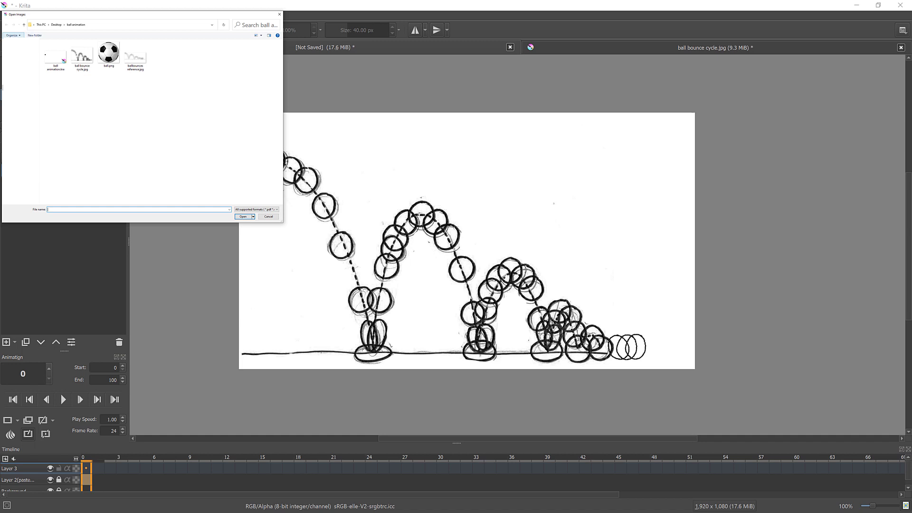
pyautogui.click(108, 54)
pyautogui.click(243, 217)
pyautogui.scroll(-2, 351, 184)
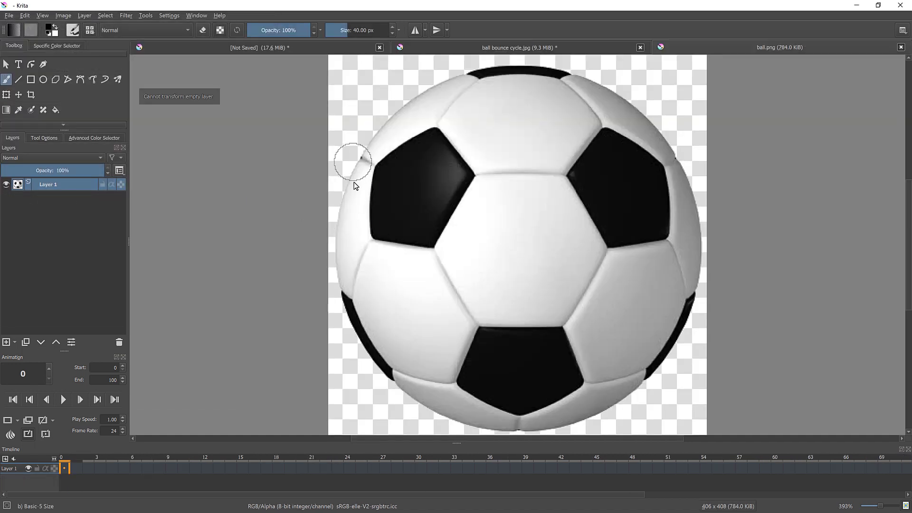
pyautogui.hotkey('ctrl', 'a')
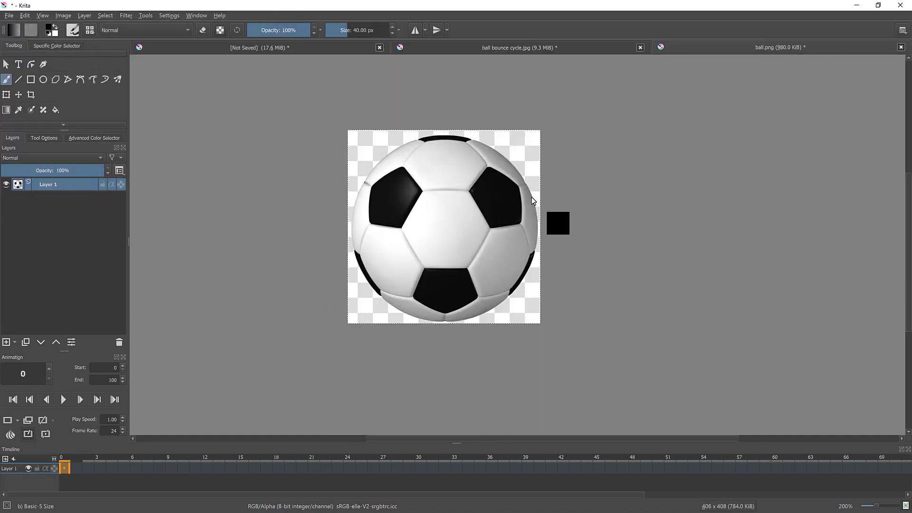
pyautogui.hotkey('ctrl', 'c')
# Paste the ball into the animation document and shrink it onto the first sketched circle
pyautogui.click(204, 43)
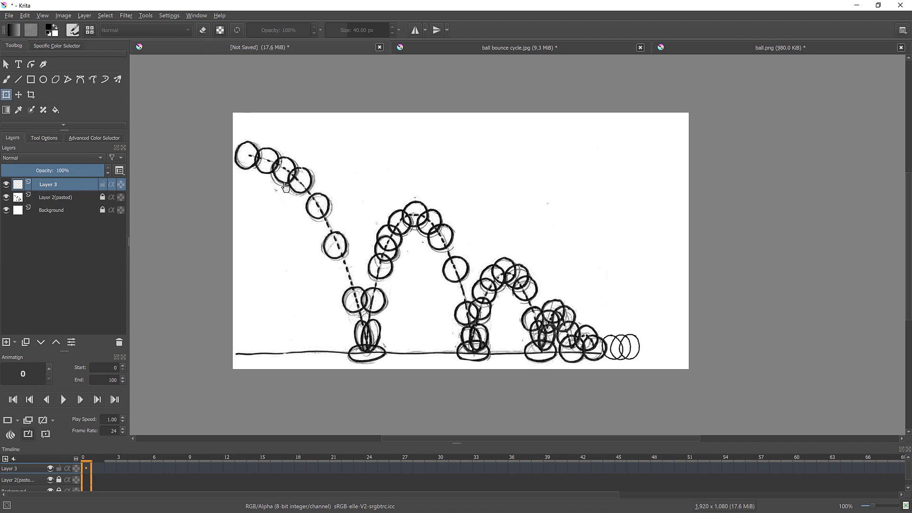
pyautogui.hotkey('ctrl', 'v')
pyautogui.click(6, 94)
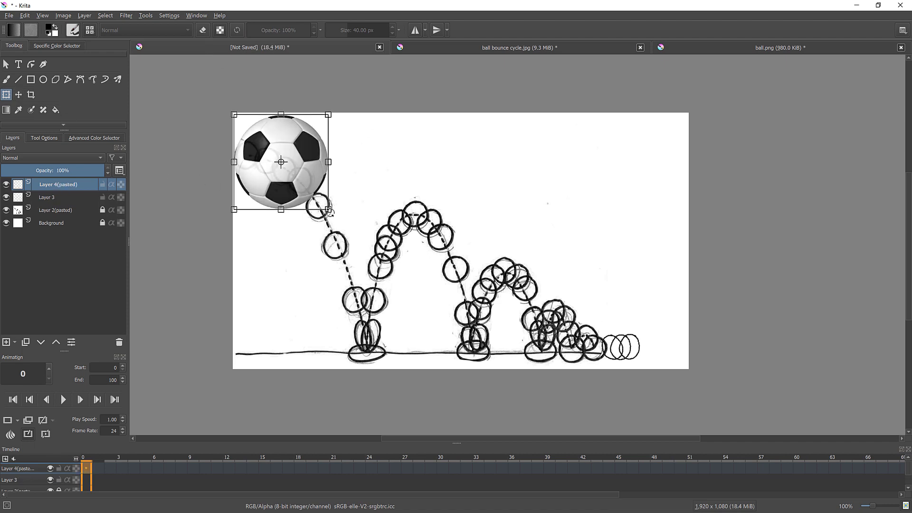
pyautogui.moveTo(328, 209)
pyautogui.mouseDown()
pyautogui.moveTo(268, 153)
pyautogui.moveTo(260, 167)
pyautogui.mouseUp()
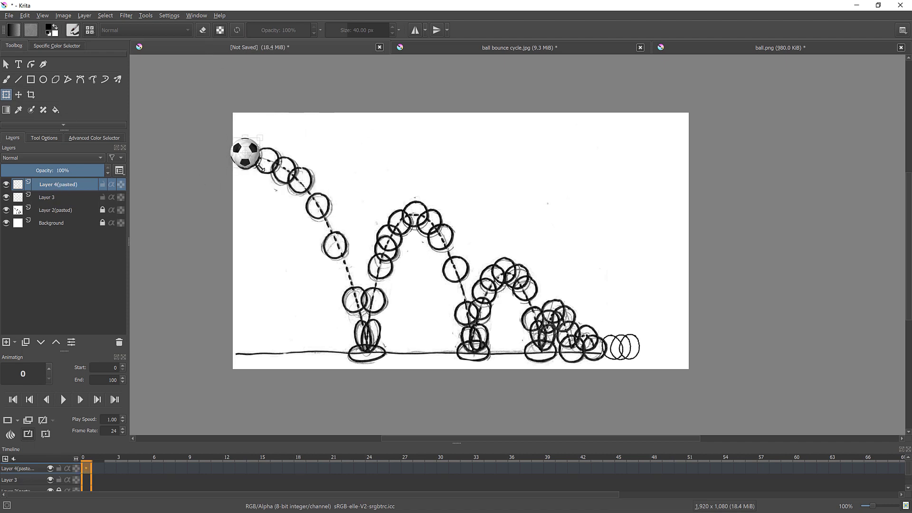
# Close the bounce sketch and ball images without saving changes
pyautogui.click(640, 48)
pyautogui.click(473, 279)
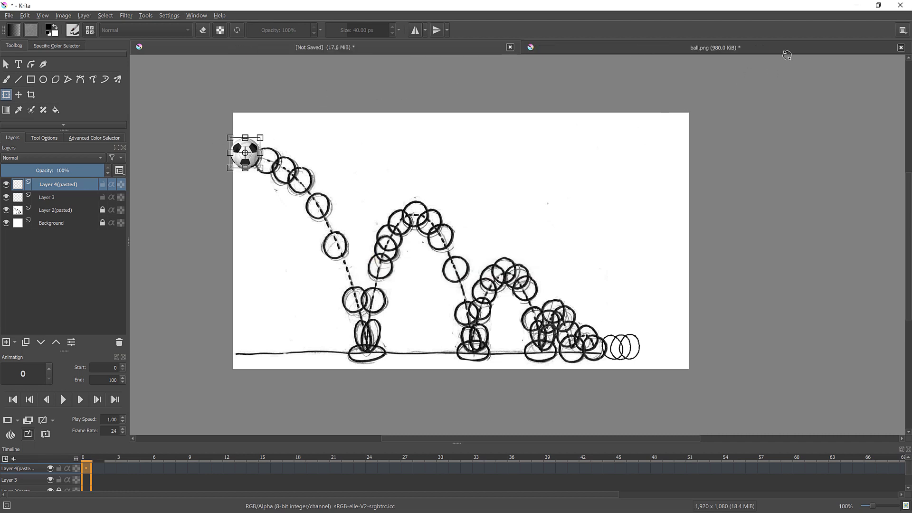
pyautogui.click(901, 48)
pyautogui.click(465, 280)
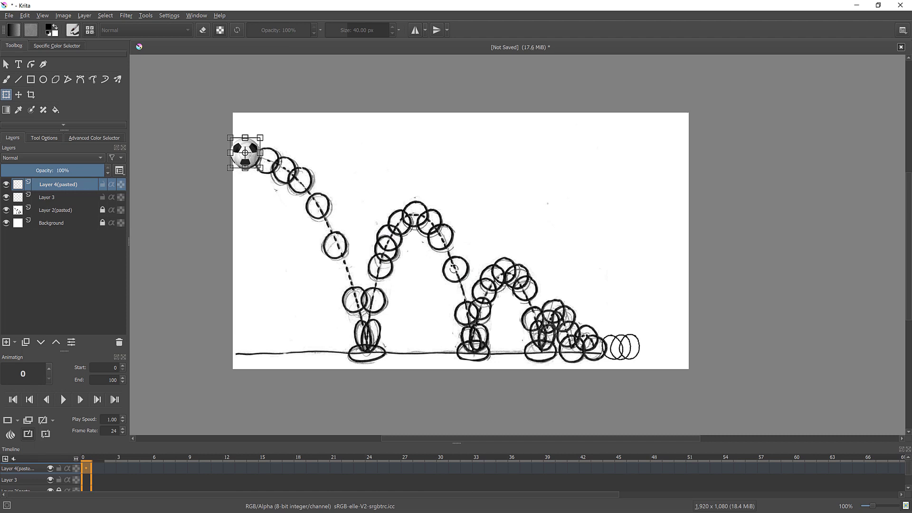
pyautogui.click(9, 16)
# Save As 'ball animation01' (.kra) in the ball animation folder
pyautogui.click(33, 74)
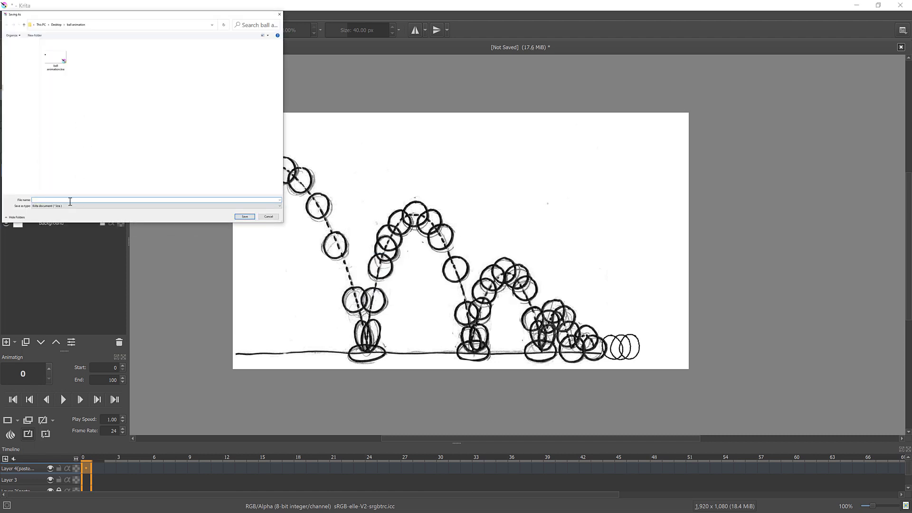
pyautogui.write('ball animation01')
pyautogui.click(246, 217)
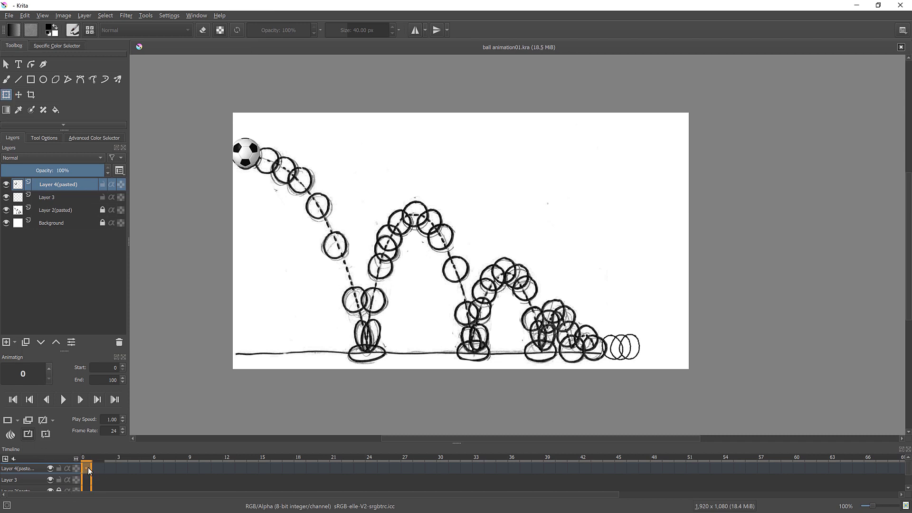
# Add a keyframe on the ball layer and move it to frame 2
pyautogui.click(96, 468)
pyautogui.click(86, 467)
pyautogui.click(27, 421)
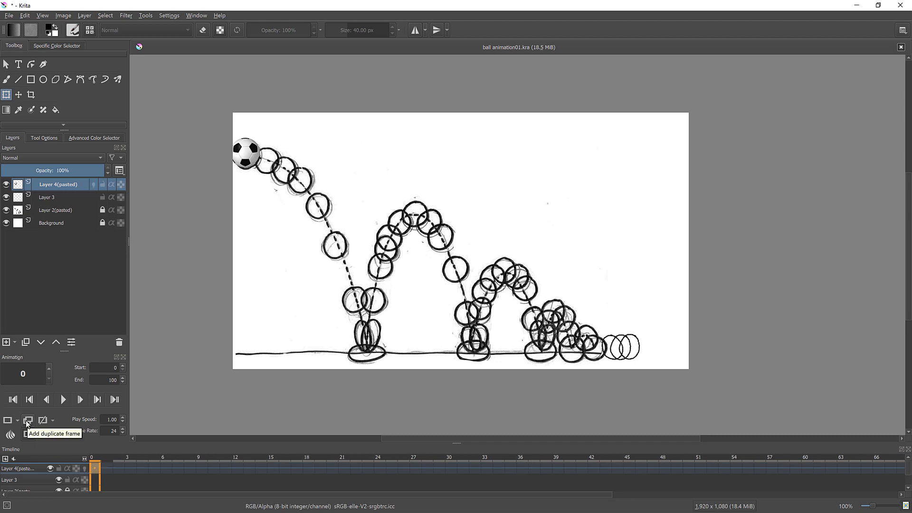
pyautogui.moveTo(94, 468); pyautogui.dragTo(118, 468)
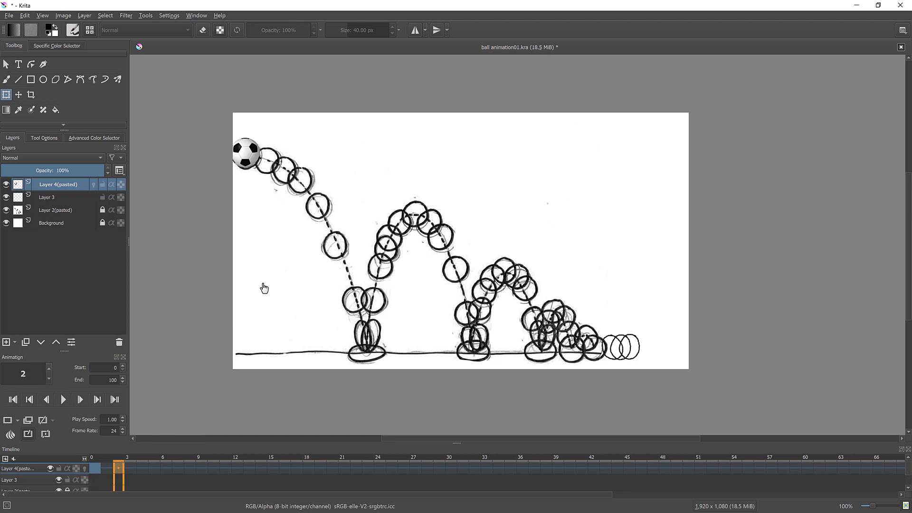
# Move the ball on frame 2 onto the second sketched circle and enable onion skins
pyautogui.click(247, 155)
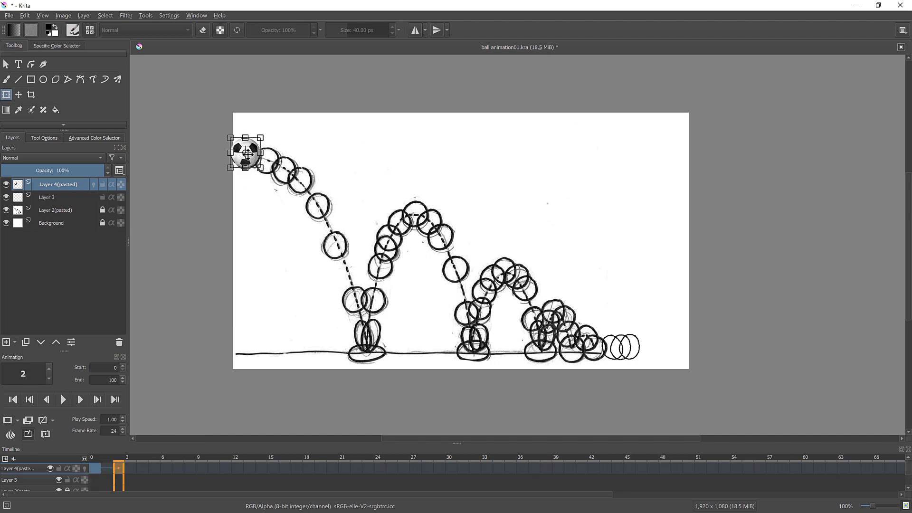
pyautogui.moveTo(247, 154); pyautogui.dragTo(270, 164)
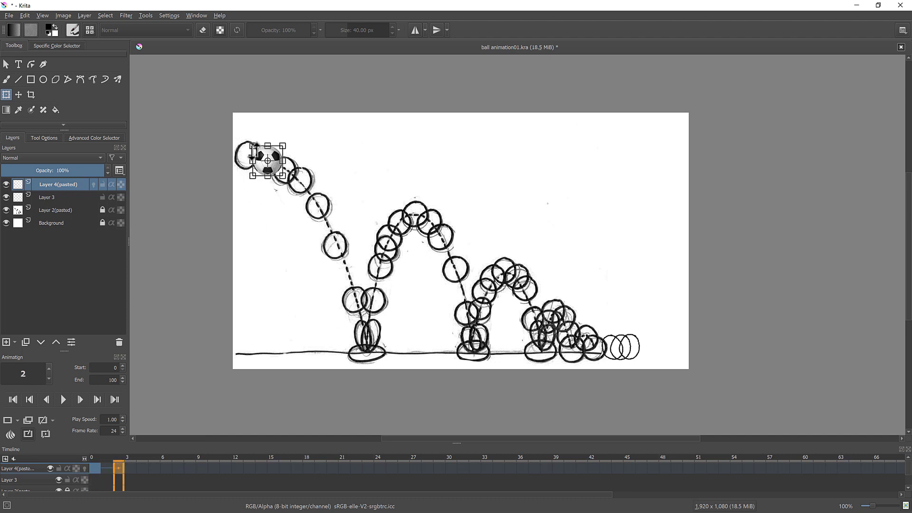
pyautogui.click(95, 457)
pyautogui.click(120, 457)
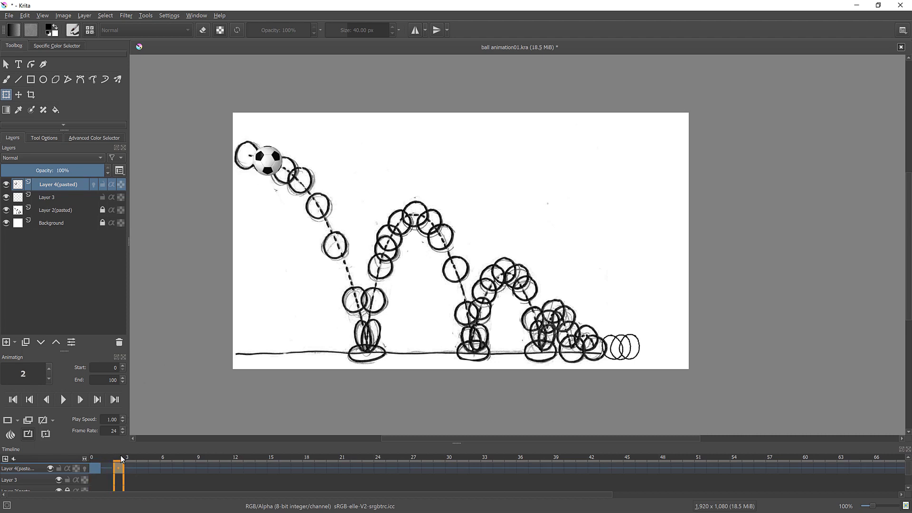
pyautogui.click(85, 469)
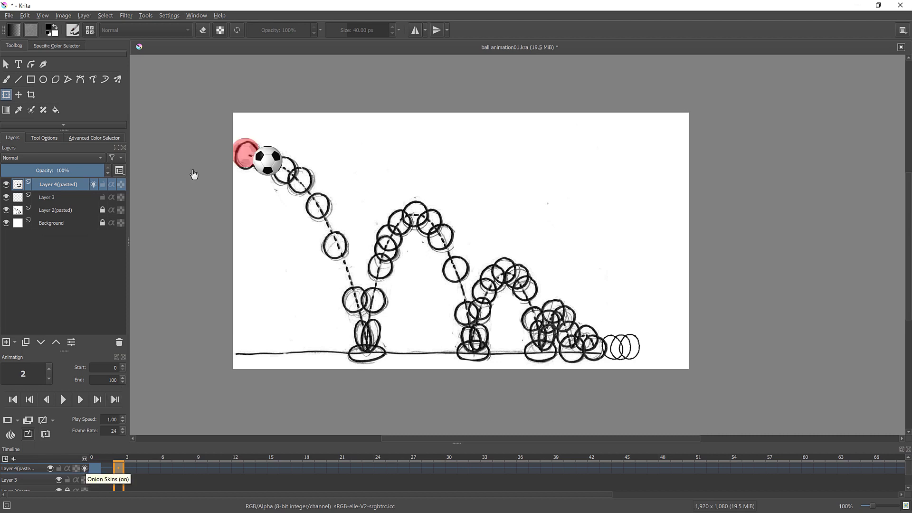
# Show the Onion Skins docker from Settings > Dockers
pyautogui.click(169, 15)
pyautogui.moveTo(238, 84)
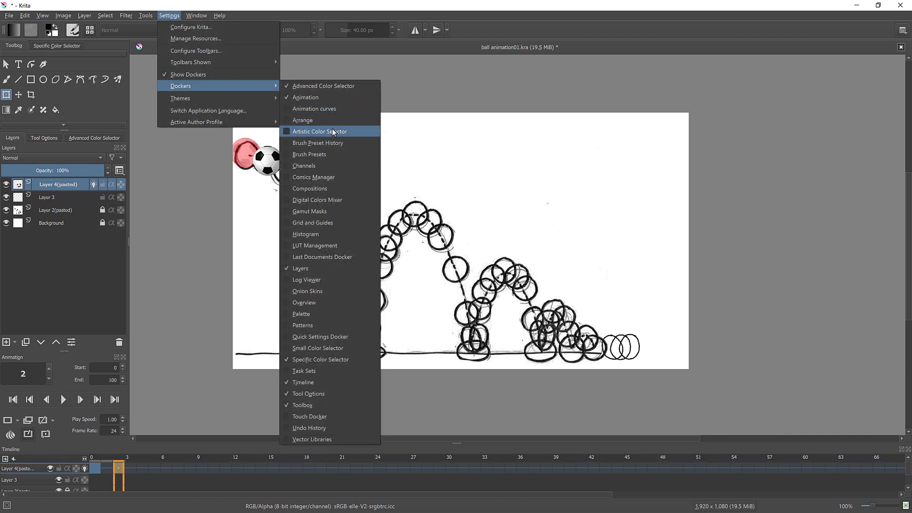
pyautogui.click(311, 290)
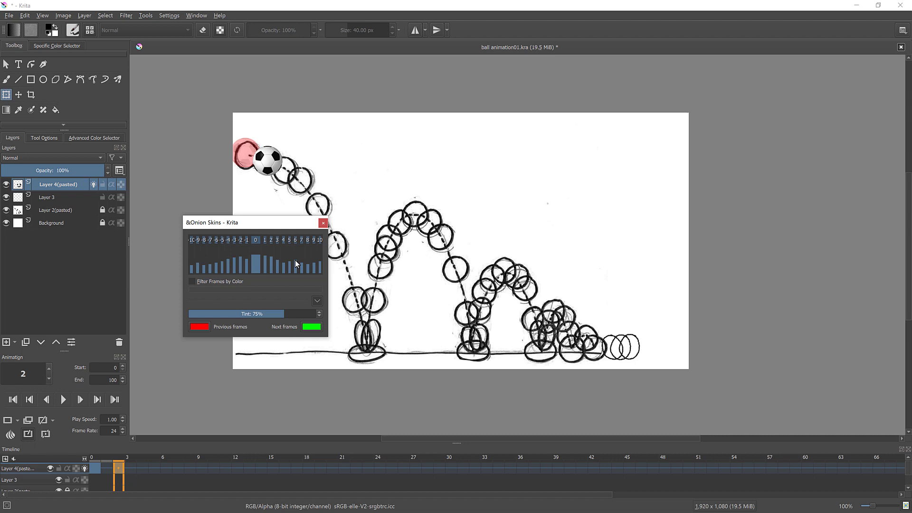
# Close the Onion Skins docker and keyframe the ball every two frames along the sketched arcs
pyautogui.click(323, 223)
pyautogui.moveTo(267, 159); pyautogui.dragTo(398, 222)
pyautogui.click(213, 468)
pyautogui.click(237, 468)
pyautogui.click(260, 468)
pyautogui.click(285, 469)
pyautogui.click(308, 468)
pyautogui.click(332, 469)
pyautogui.click(355, 469)
pyautogui.click(379, 468)
# Play back and scrub the bounce to review it, then zoom the timeline out
pyautogui.click(63, 399)
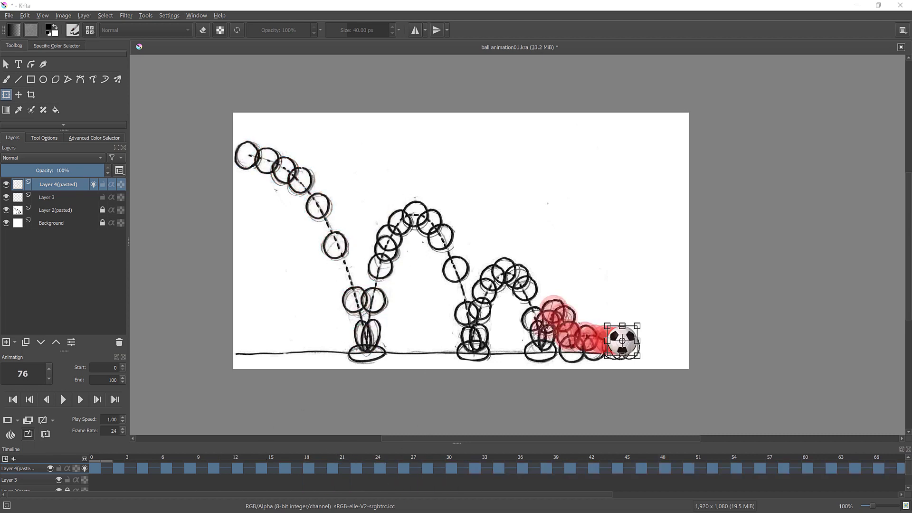
pyautogui.click(63, 399)
pyautogui.moveTo(189, 457); pyautogui.dragTo(355, 458)
pyautogui.press('.')
pyautogui.press('.')
pyautogui.press('.')
pyautogui.press('.')
pyautogui.press('.')
pyautogui.press('.')
pyautogui.press('.')
pyautogui.press('.')
pyautogui.press('.')
pyautogui.press('.')
pyautogui.press('.')
pyautogui.press('.')
pyautogui.press('.')
pyautogui.press('.')
pyautogui.press('.')
pyautogui.press('.')
pyautogui.press('.')
pyautogui.press('.')
pyautogui.press('.')
pyautogui.press('.')
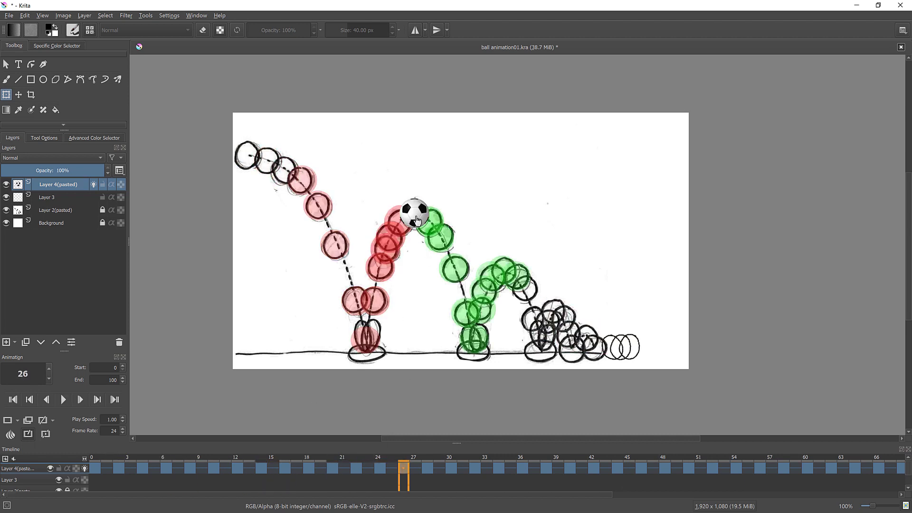
pyautogui.moveTo(645, 457); pyautogui.dragTo(734, 456)
pyautogui.click(63, 400)
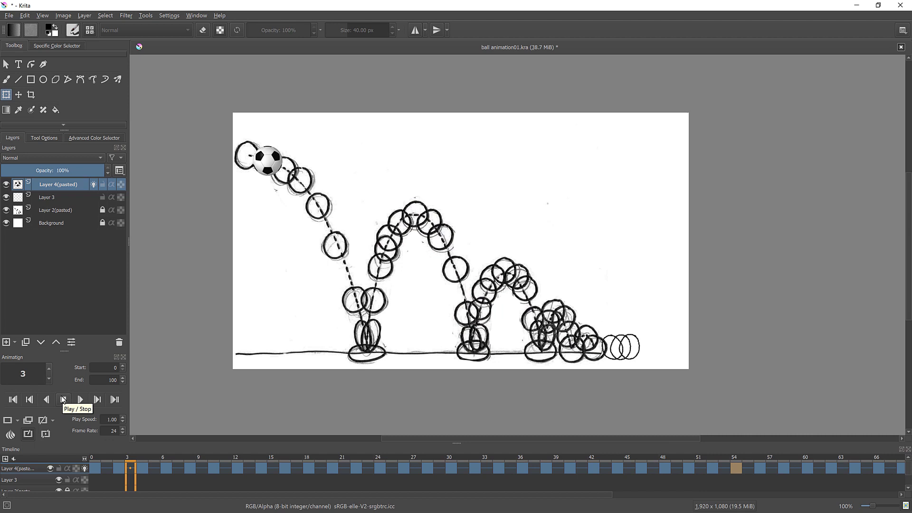
pyautogui.click(63, 400)
pyautogui.moveTo(165, 498)
pyautogui.mouseDown()
pyautogui.moveTo(311, 498)
pyautogui.moveTo(166, 498)
pyautogui.mouseUp()
pyautogui.moveTo(85, 459); pyautogui.dragTo(48, 457)
# Set the animation start time to frame 0
pyautogui.click(93, 467)
pyautogui.rightClick(93, 467)
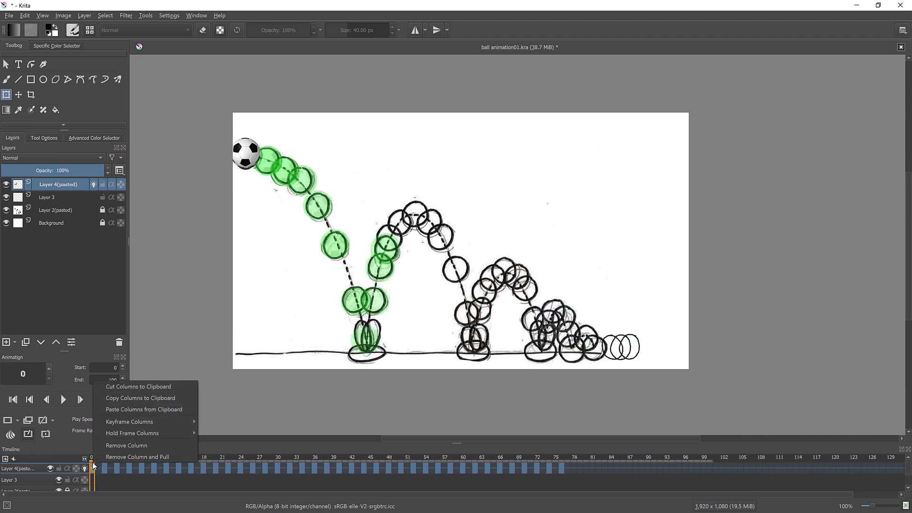
pyautogui.click(91, 468)
pyautogui.rightClick(91, 469)
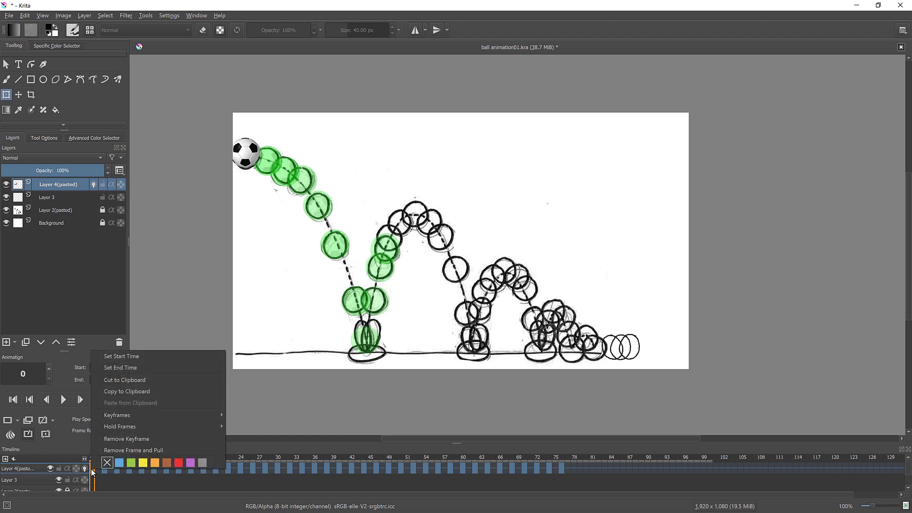
pyautogui.click(109, 357)
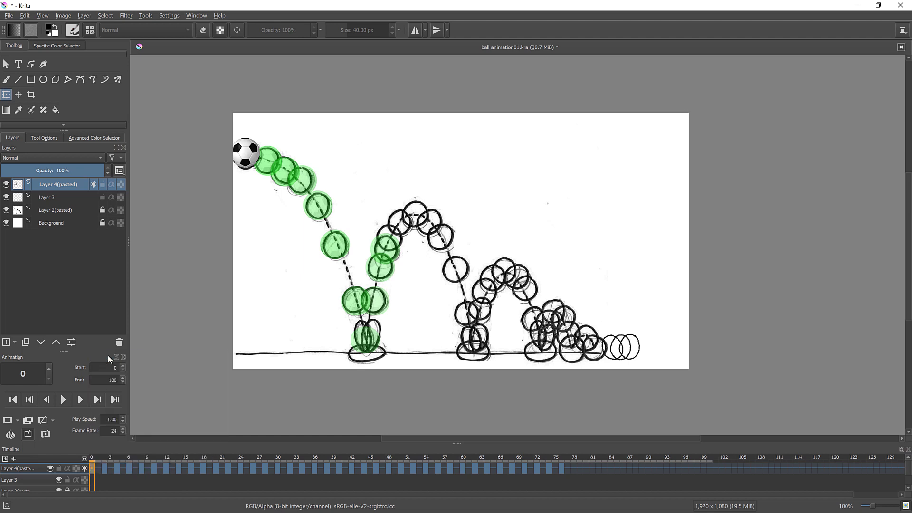
# Set the end time to frame 78 and play the animation to check
pyautogui.click(574, 458)
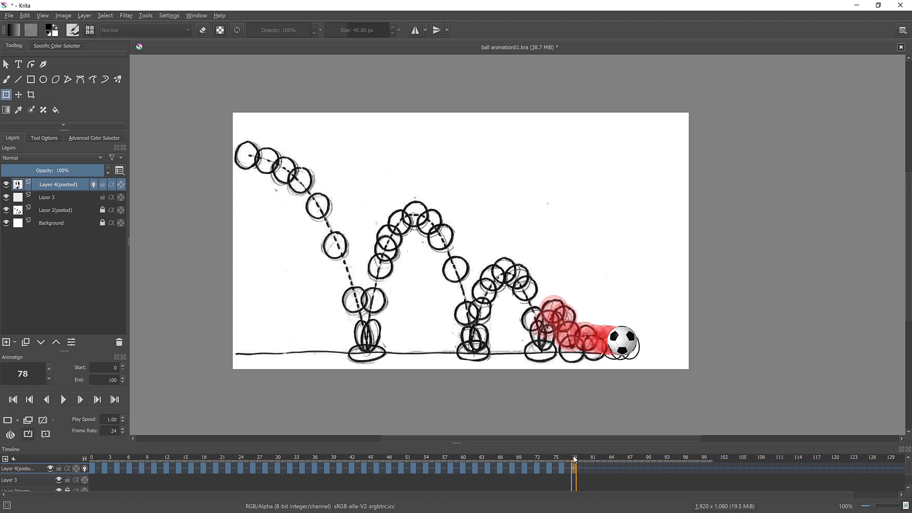
pyautogui.rightClick(573, 469)
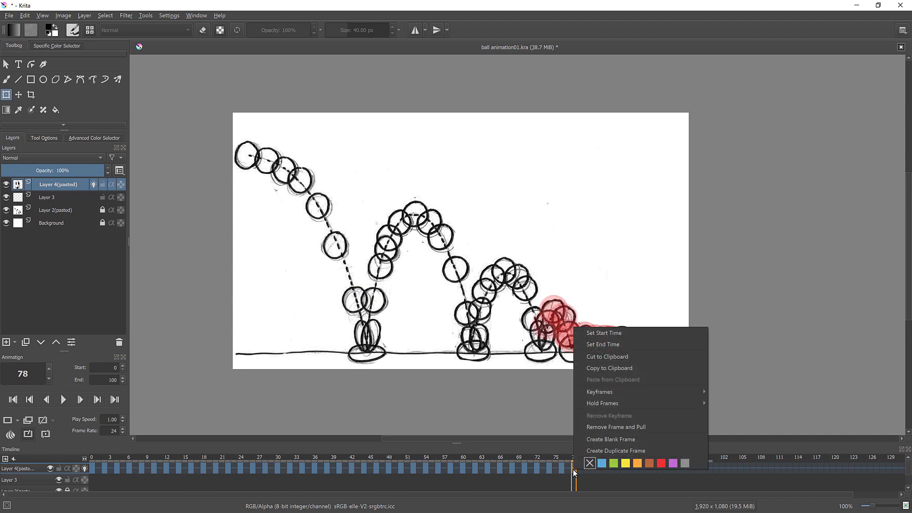
pyautogui.click(594, 345)
pyautogui.click(63, 399)
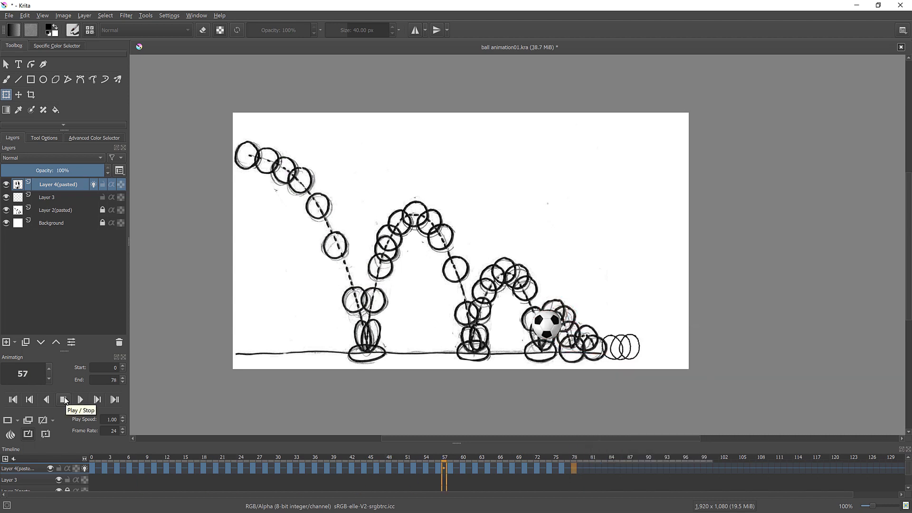
# Stop playback, hide the Layer 2(pasted) bounce sketch, and return to frame 0
pyautogui.click(64, 399)
pyautogui.moveTo(147, 442); pyautogui.dragTo(148, 424)
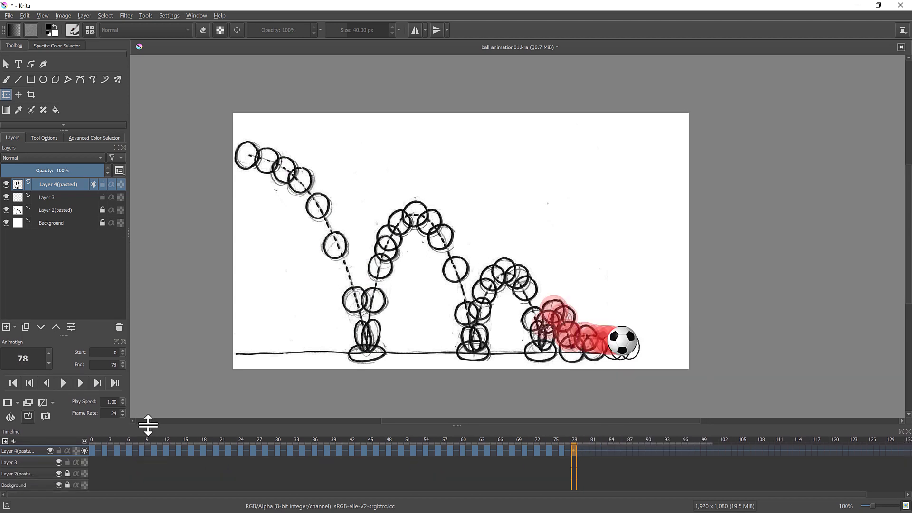
pyautogui.click(59, 472)
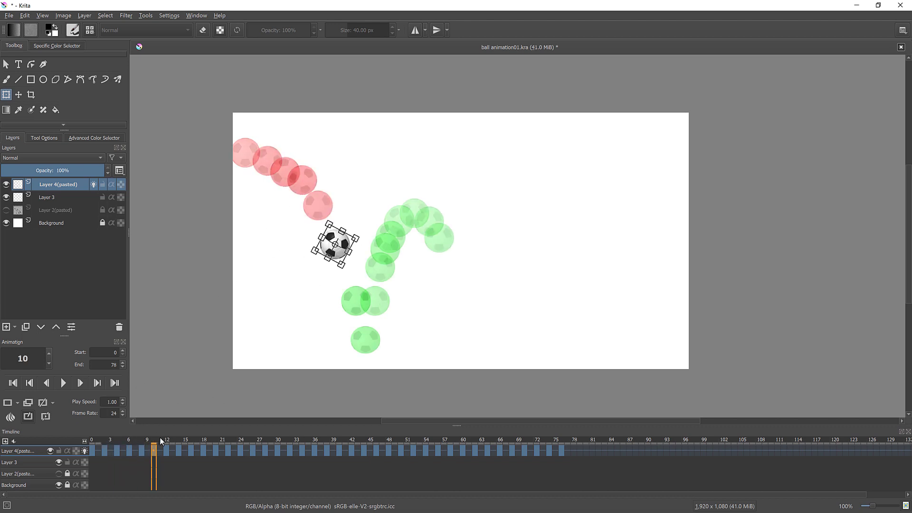
pyautogui.moveTo(162, 441); pyautogui.dragTo(93, 441)
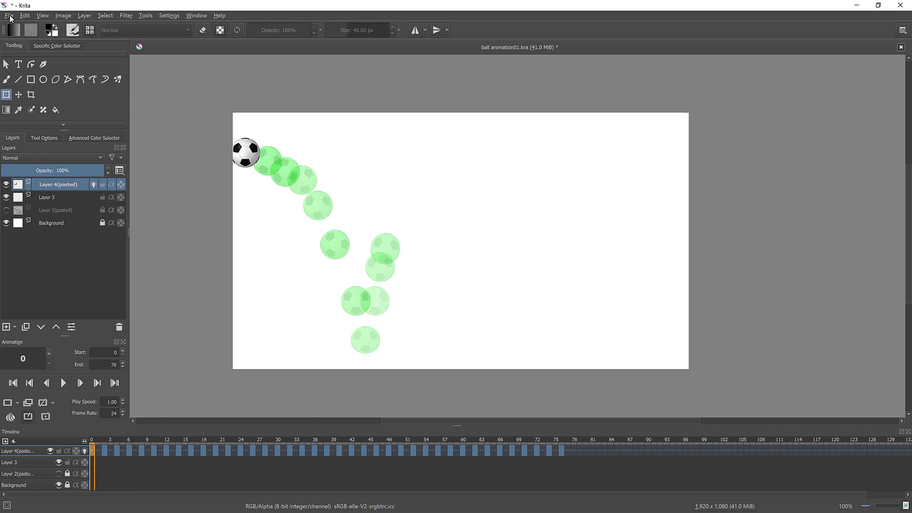
# Open the Render Animation settings from the File menu with Video selected as the output
pyautogui.click(9, 16)
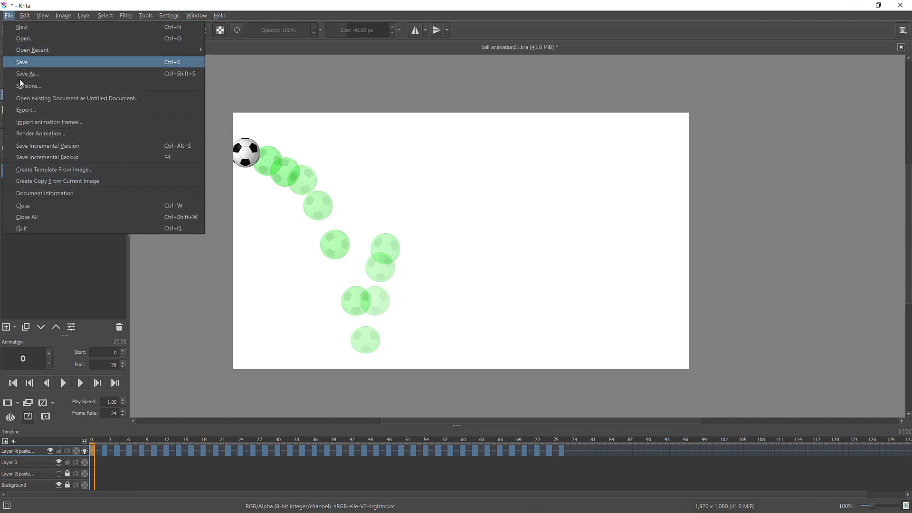
pyautogui.click(109, 134)
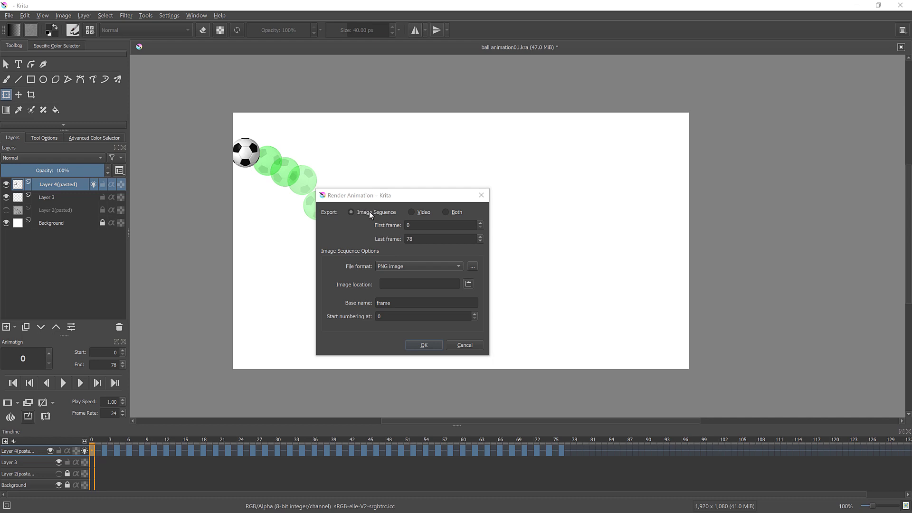
pyautogui.click(411, 212)
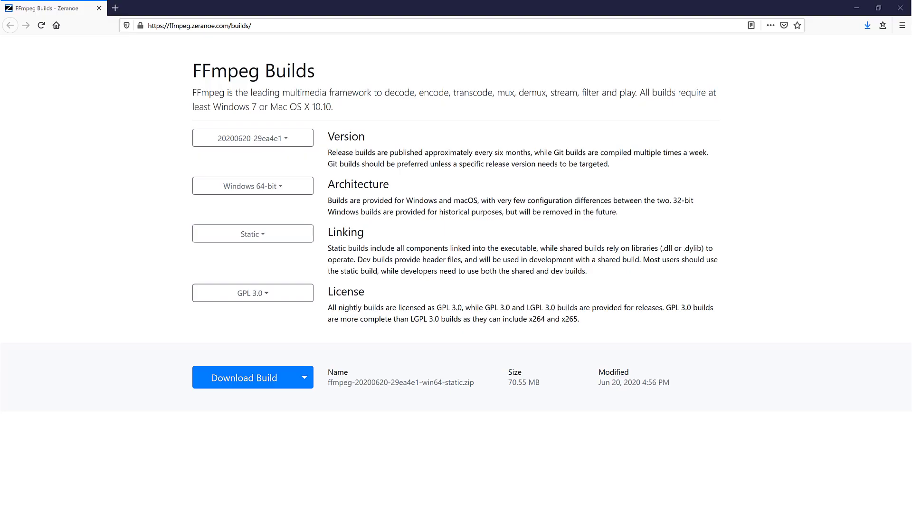
# Download the Windows 64-bit static FFmpeg build zip and open it in WinRAR
pyautogui.click(277, 186)
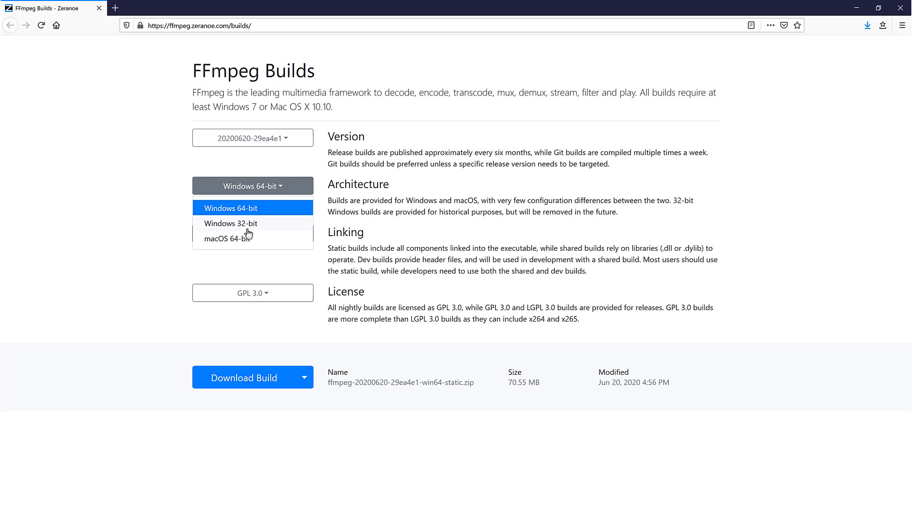
pyautogui.click(320, 217)
pyautogui.click(240, 378)
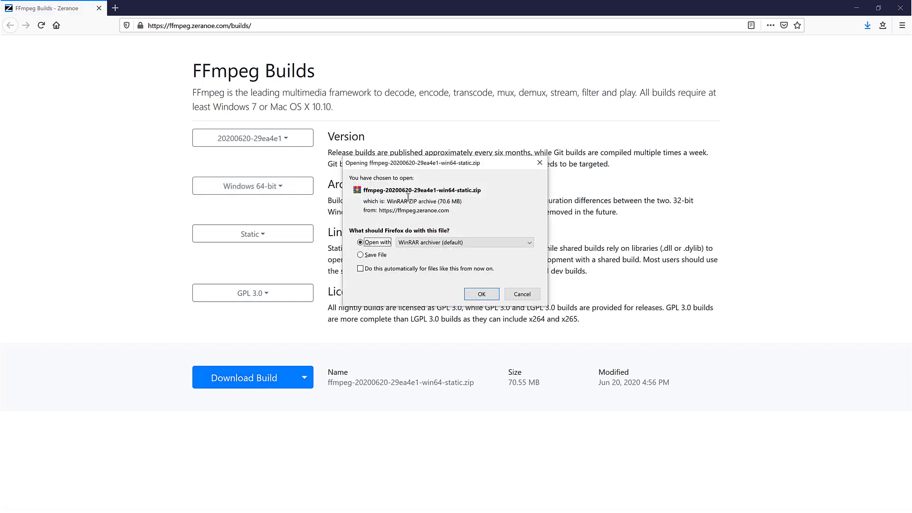
pyautogui.click(476, 295)
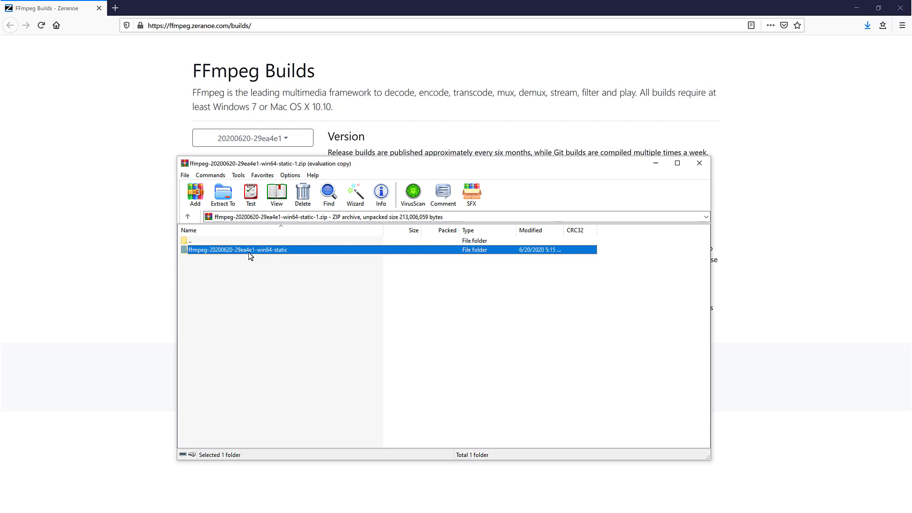
# Go into the archive's ffmpeg folder, then its bin folder, and select ffmpeg.exe
pyautogui.doubleClick(249, 253)
pyautogui.doubleClick(192, 252)
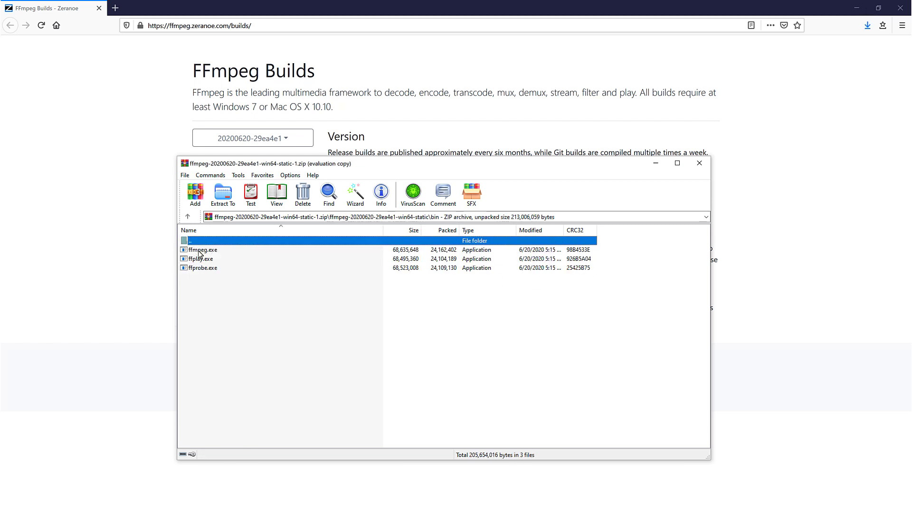
pyautogui.click(191, 250)
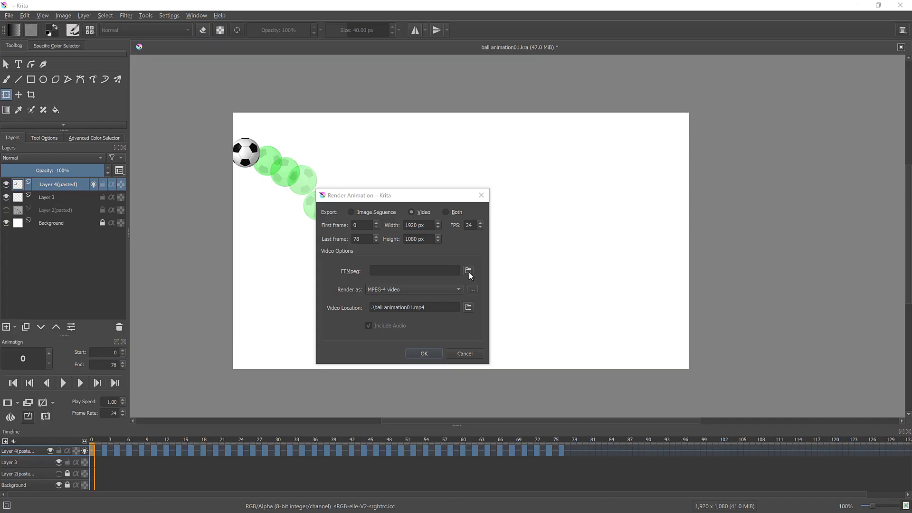
# Set the FFmpeg encoder path to ffmpeg.exe in the ball animation folder
pyautogui.click(468, 271)
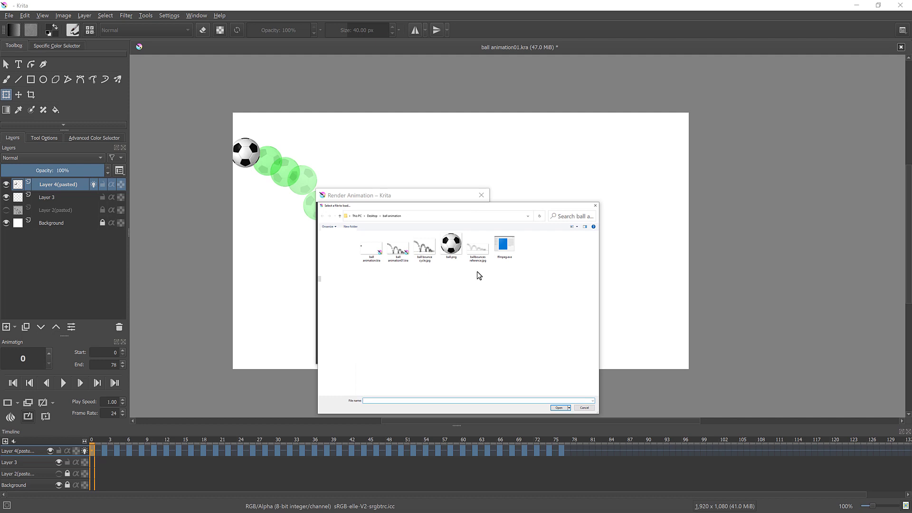
pyautogui.click(504, 244)
pyautogui.click(559, 407)
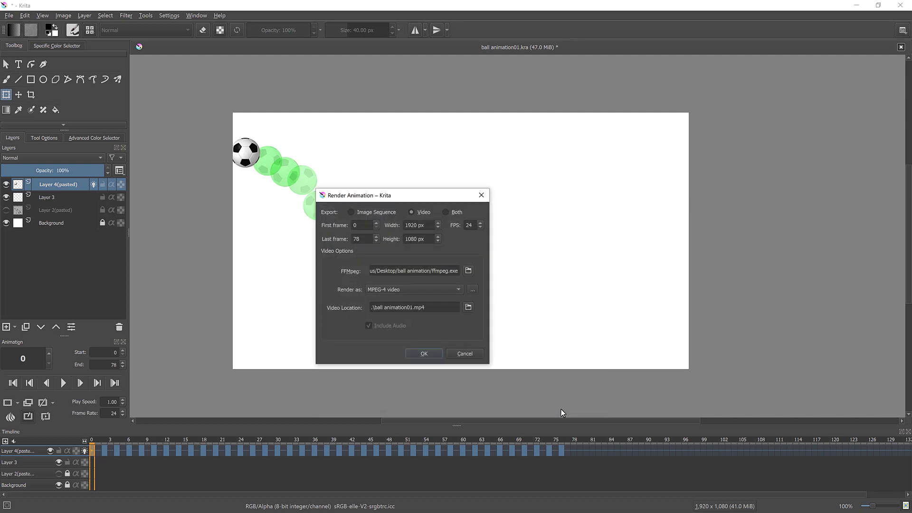
# Set the video output to ball animation01.mp4 and render the animation
pyautogui.click(468, 309)
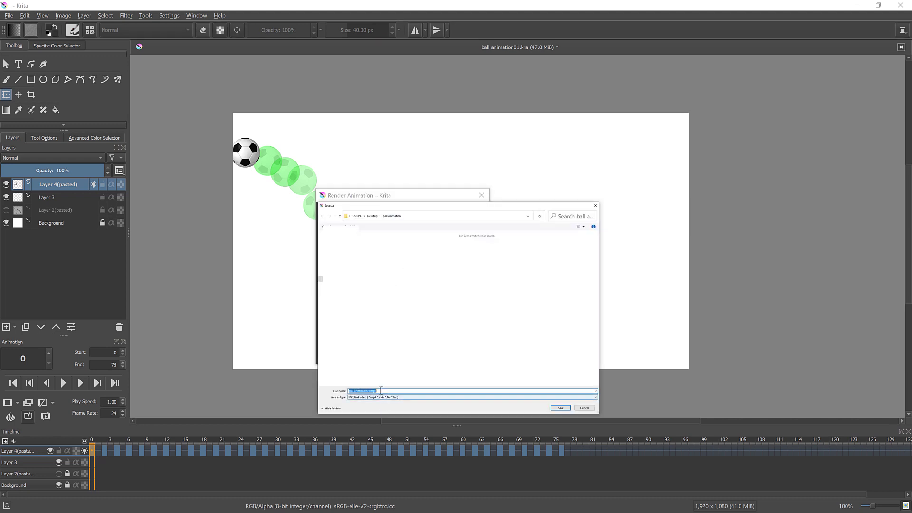
pyautogui.click(560, 408)
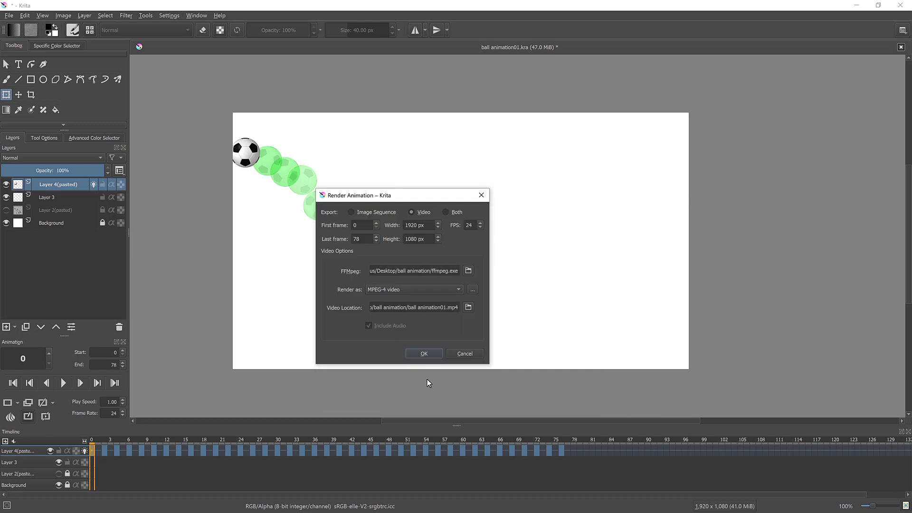
pyautogui.click(427, 353)
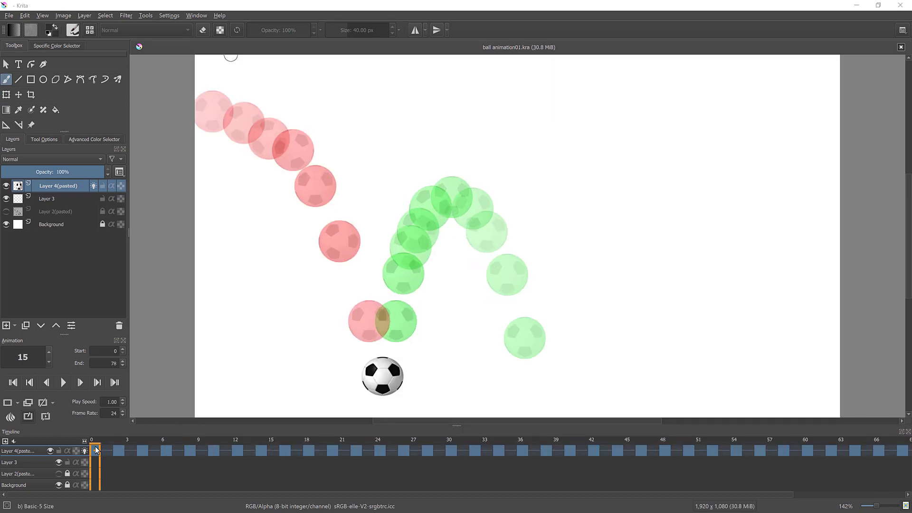
# Delete frame 0 with Remove Frame and Pull, then select frame 1 and open its frame options
pyautogui.rightClick(95, 452)
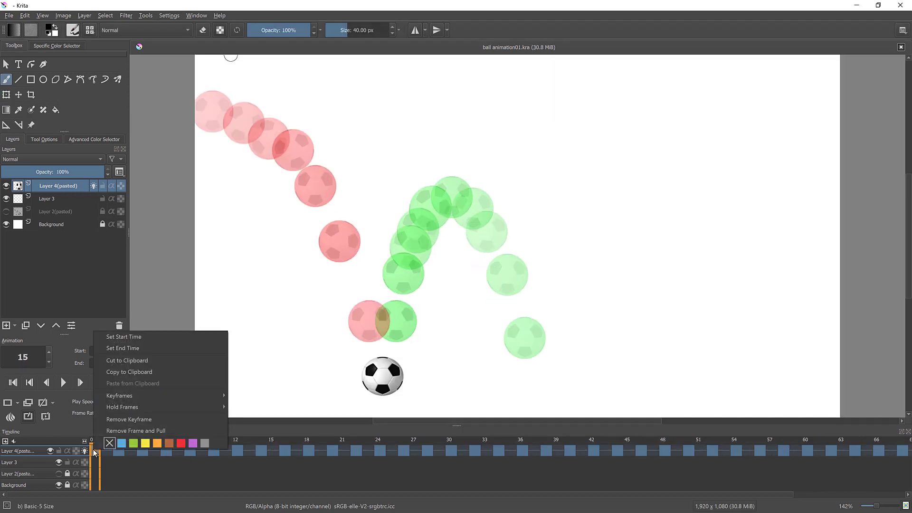
pyautogui.click(128, 431)
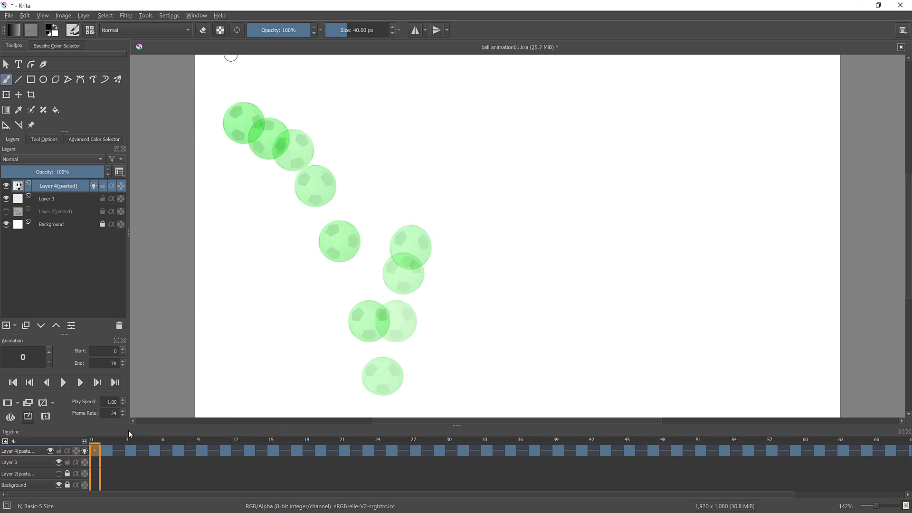
pyautogui.click(111, 451)
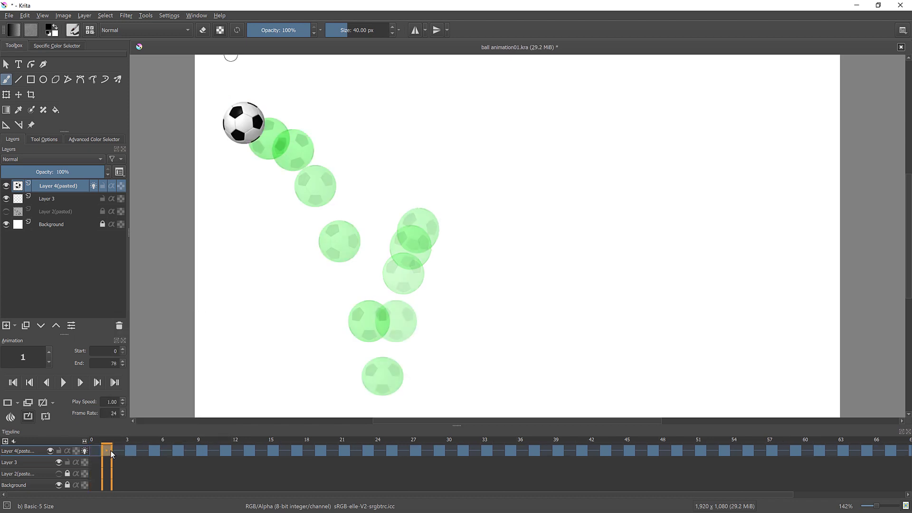
pyautogui.rightClick(112, 451)
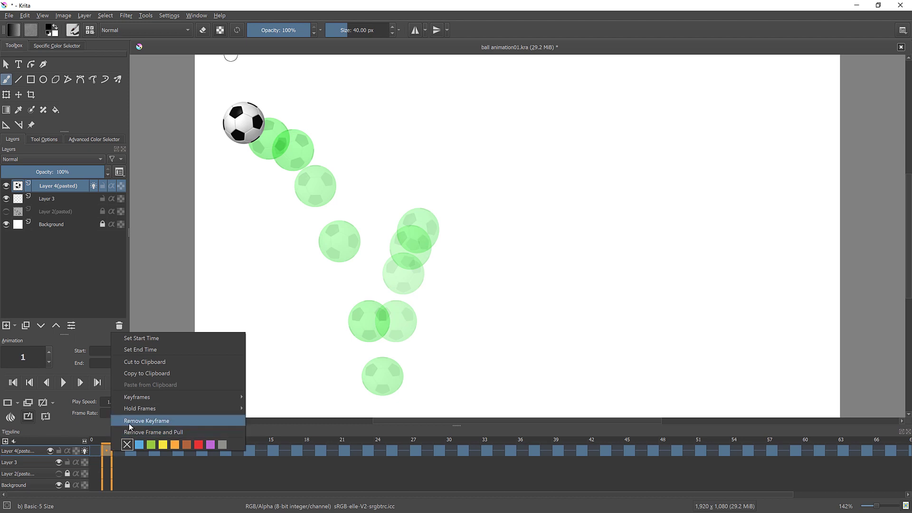